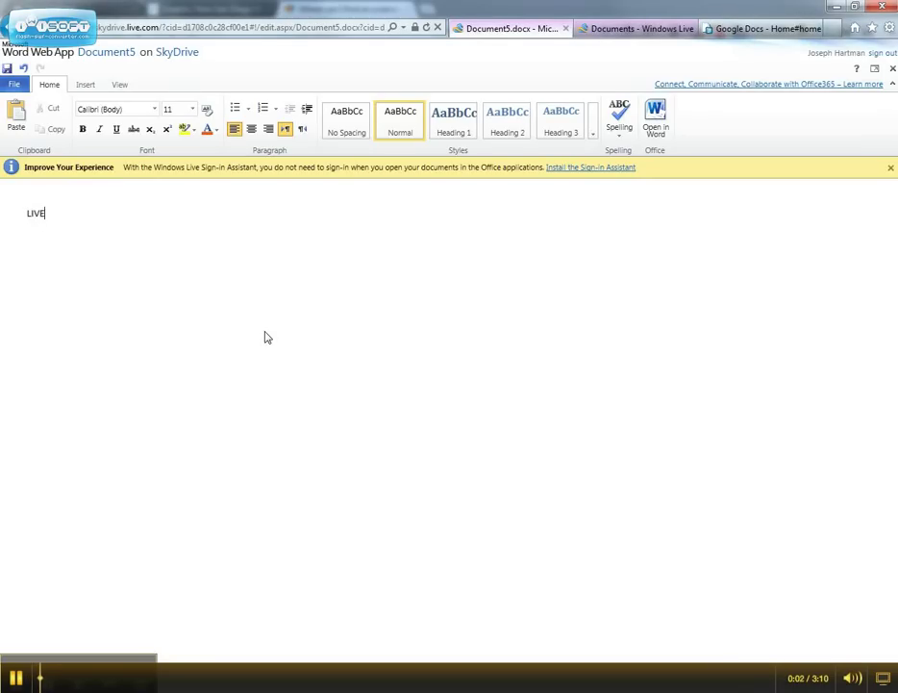
Step: Type the heading 'LIVE@EDU vs. Google Apps for Education', then go to the SkyDrive documents list
type("@EDU vs. ")
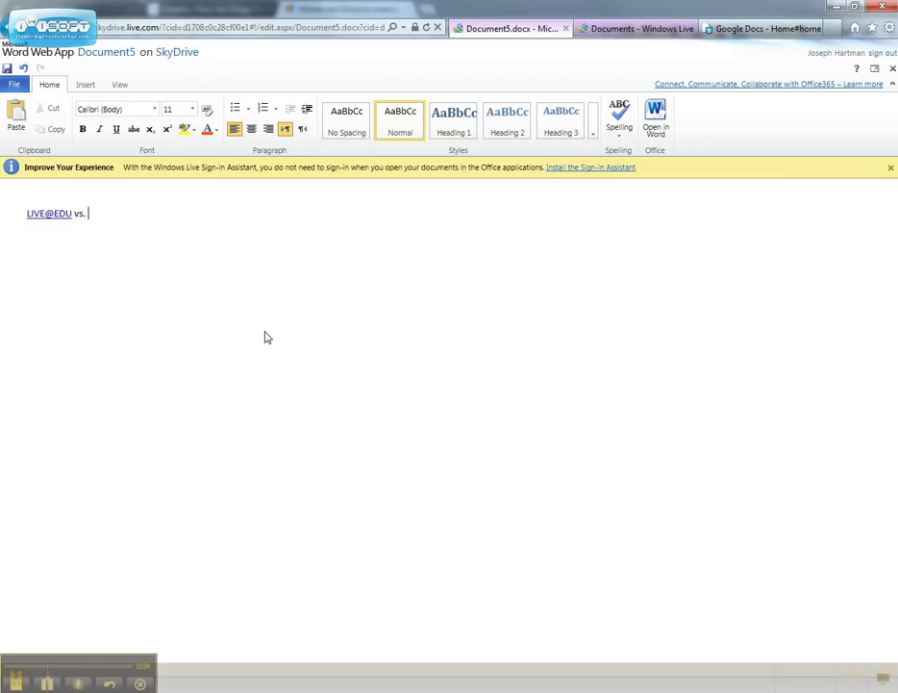
type("Google Apps for Education..")
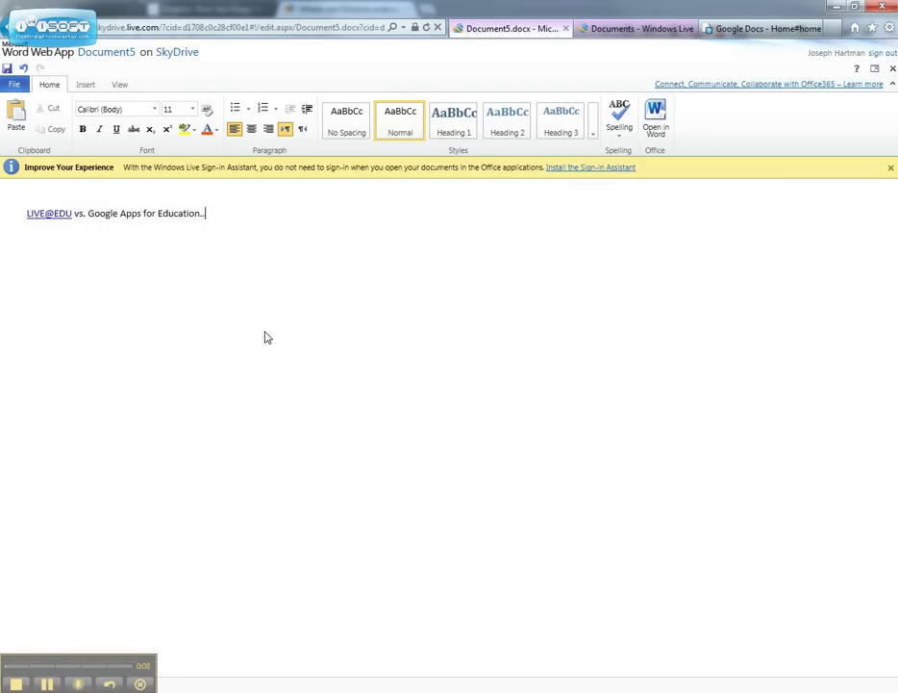
left_click(611, 30)
Step: Create a new PowerPoint presentation with the Kilter theme applied
left_click(198, 90)
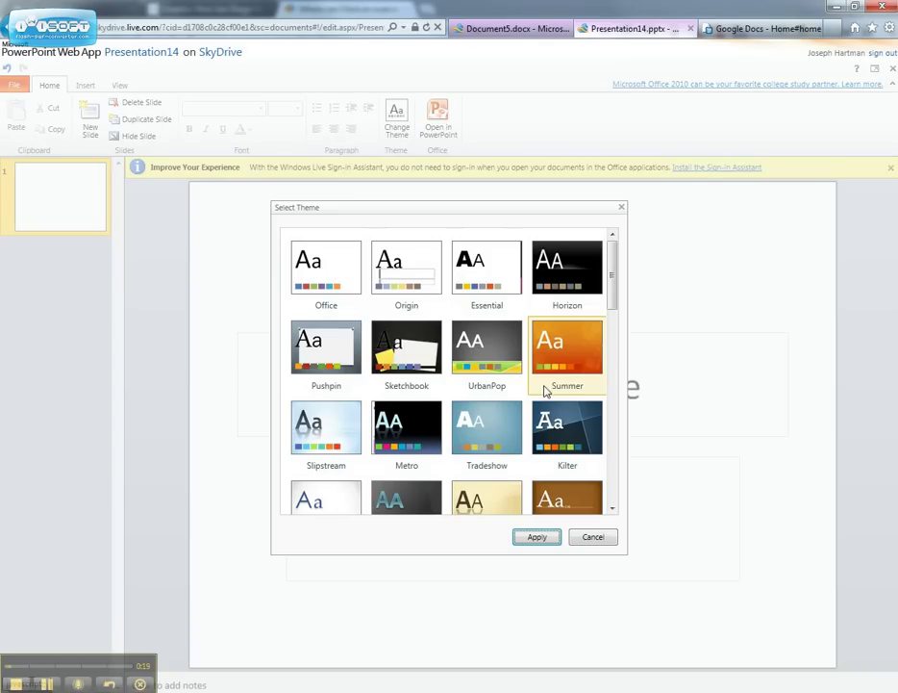
left_click(567, 428)
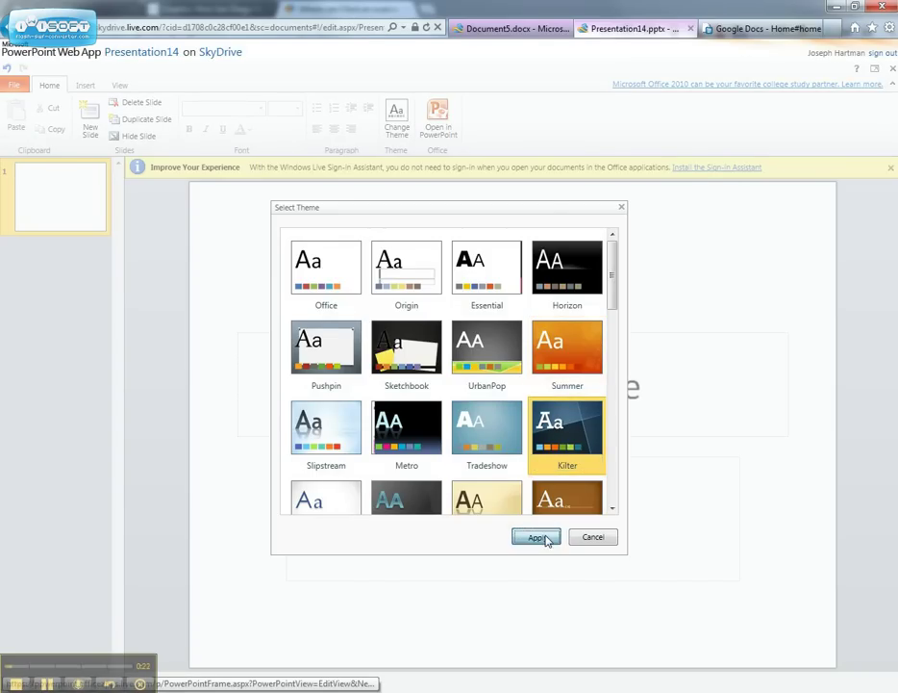
left_click(539, 537)
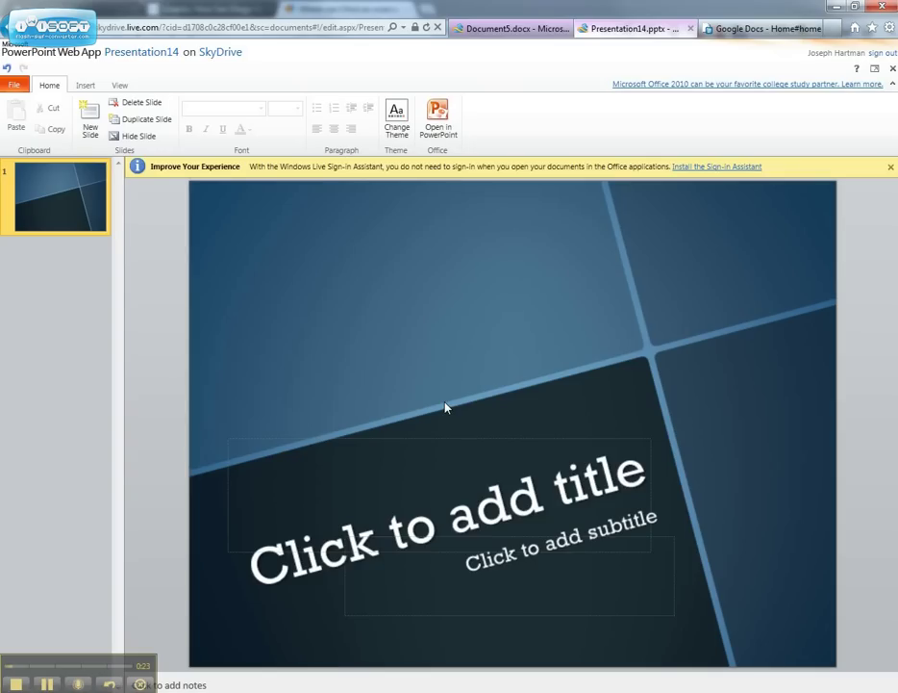
Step: Title the slide 'My Presentation' and start a new presentation in Google Docs
left_click(439, 513)
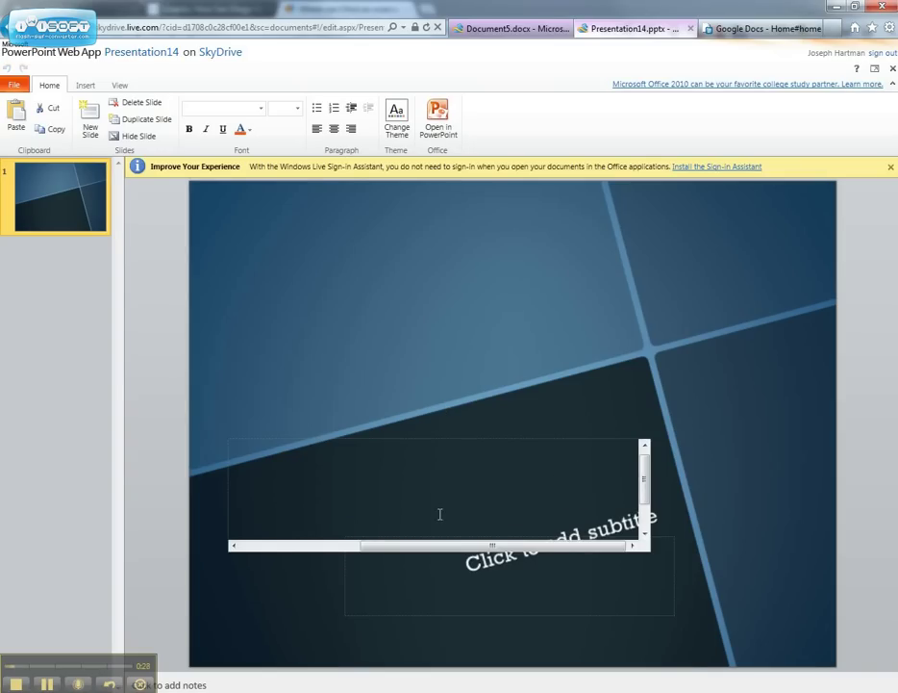
type("My Presen")
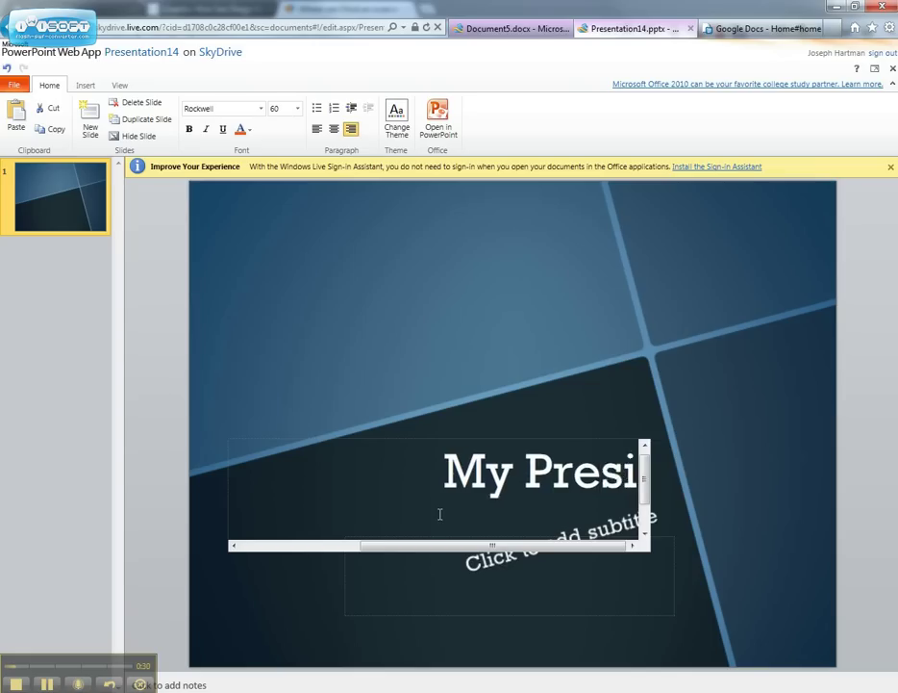
type("tation")
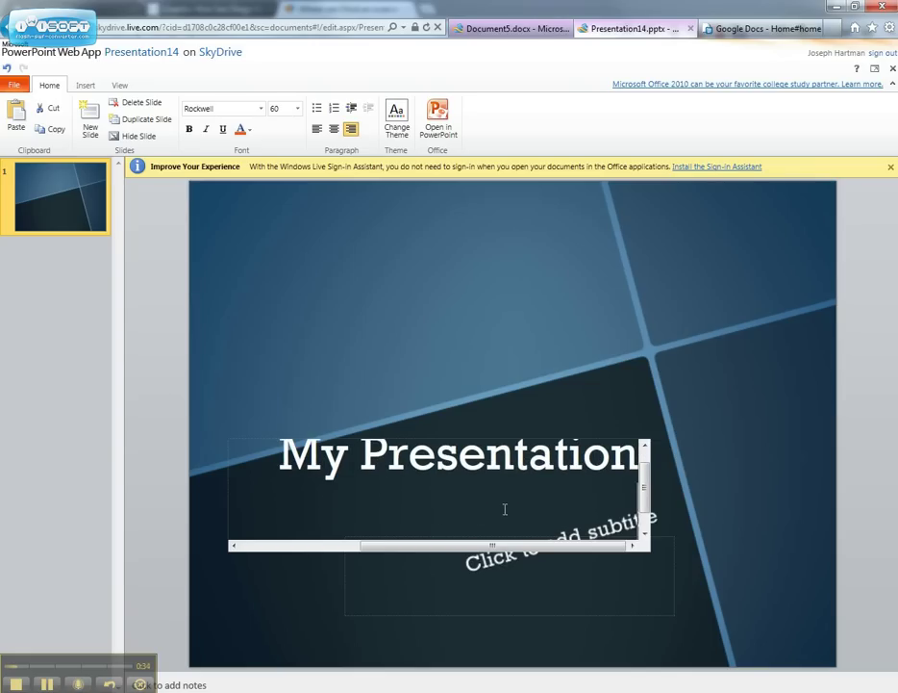
left_click(708, 484)
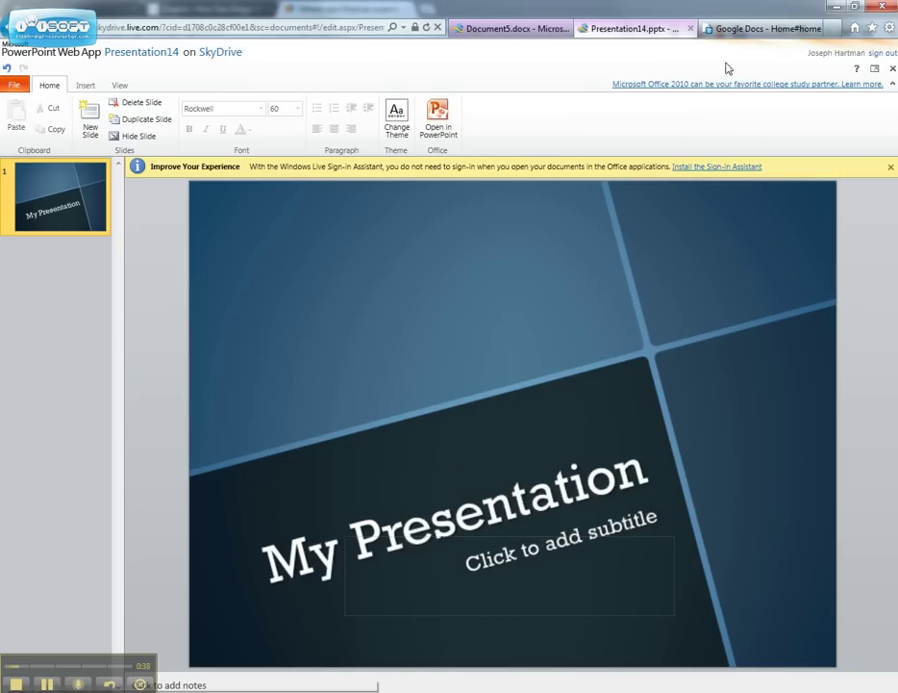
left_click(736, 29)
left_click(36, 123)
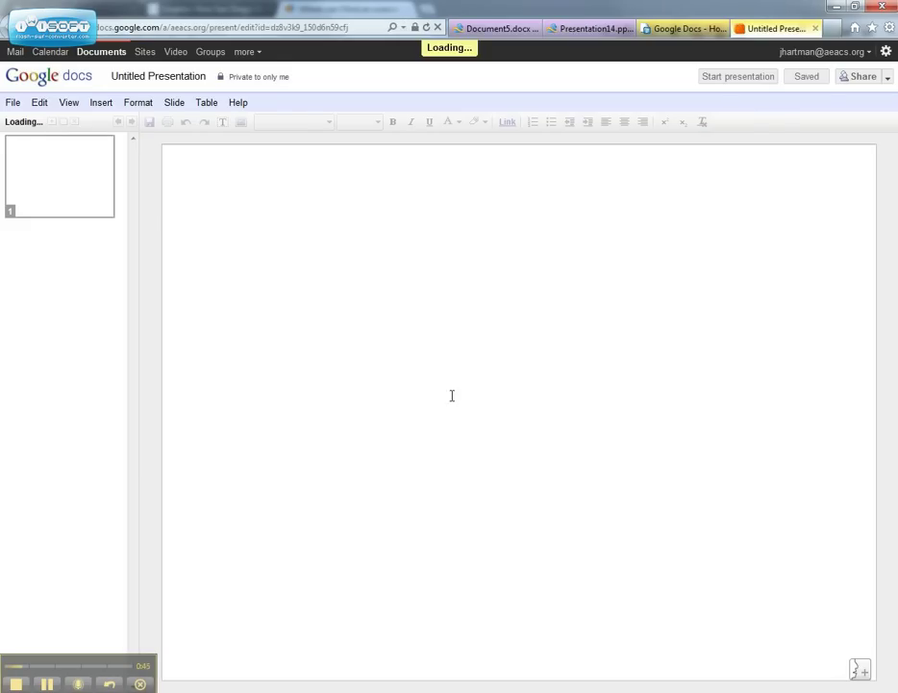
Step: Enter 'My Presentation' as the Google Docs slide title and choose the dark Shelley theme
left_click(451, 396)
type("My Pre")
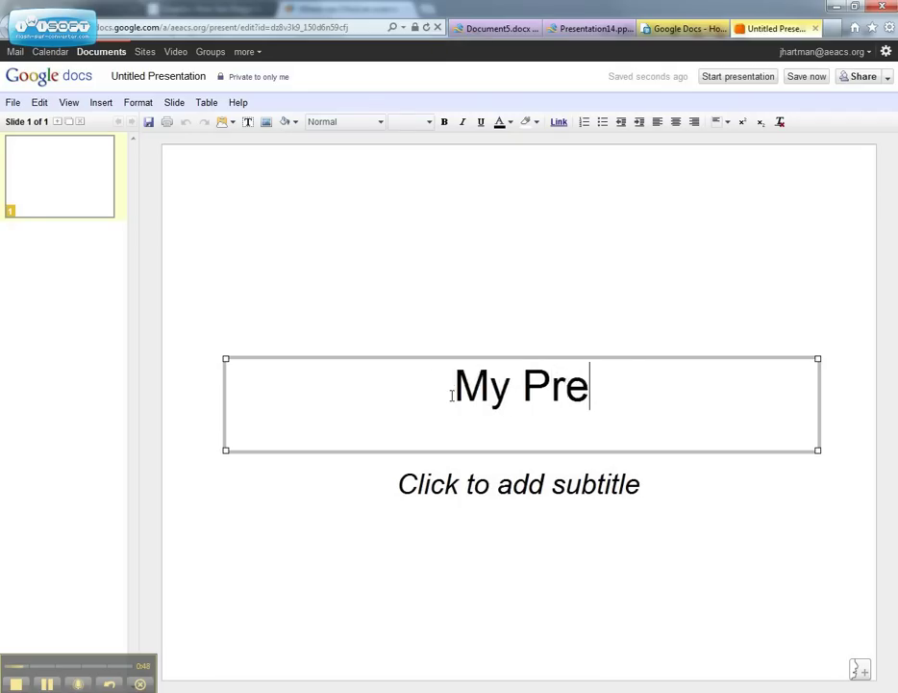
type("sentation")
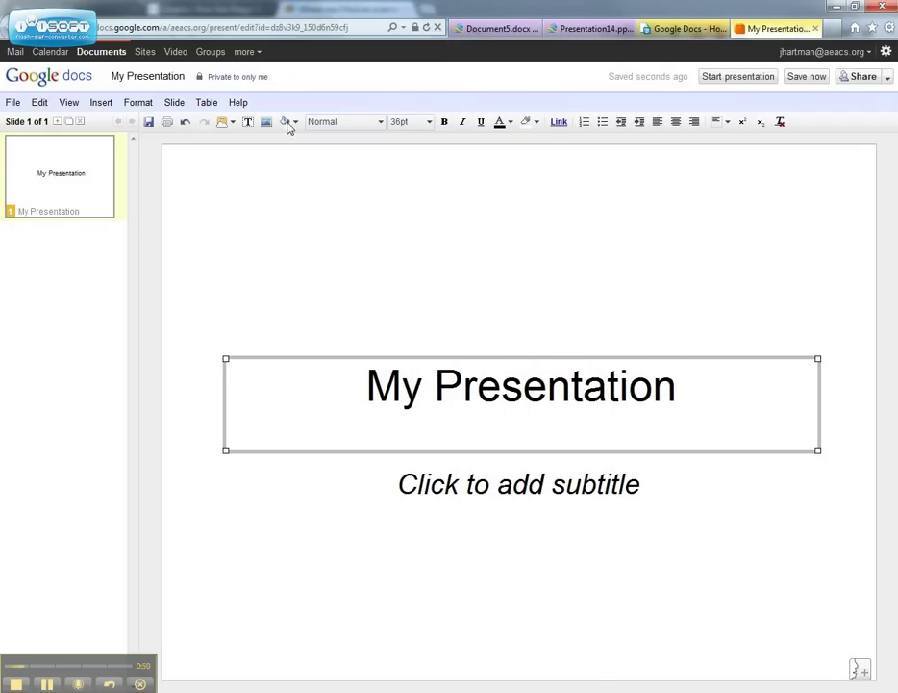
left_click(176, 103)
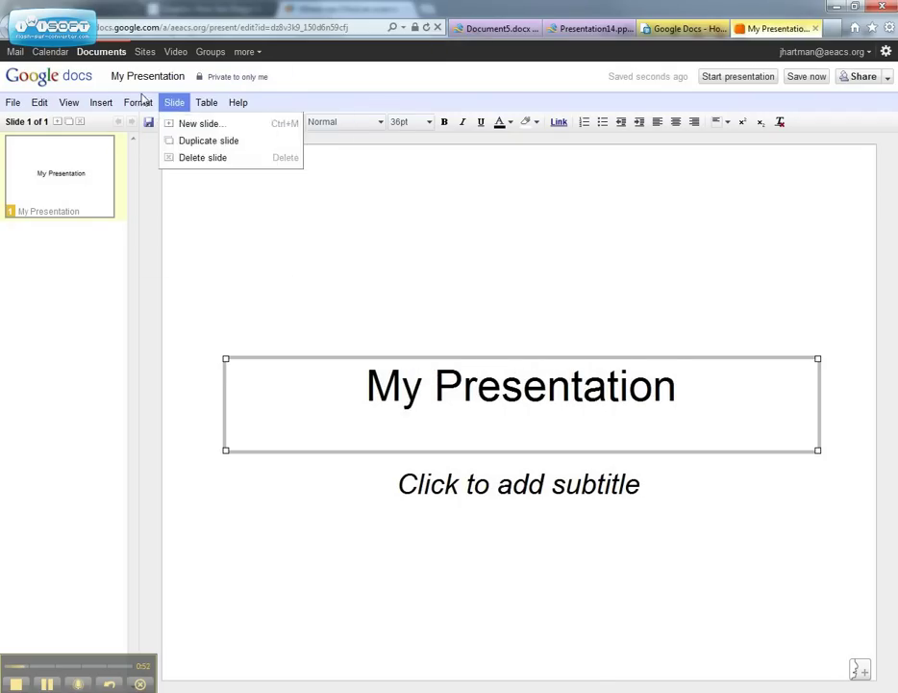
mouse_move(142, 102)
mouse_move(282, 124)
left_click(315, 128)
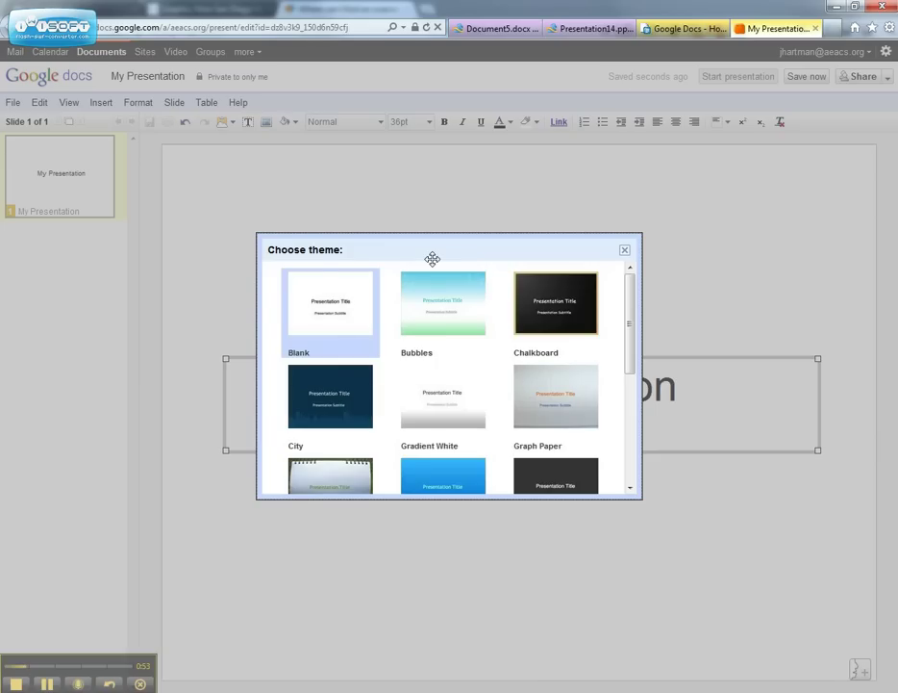
scroll(344, 461, "down", 2)
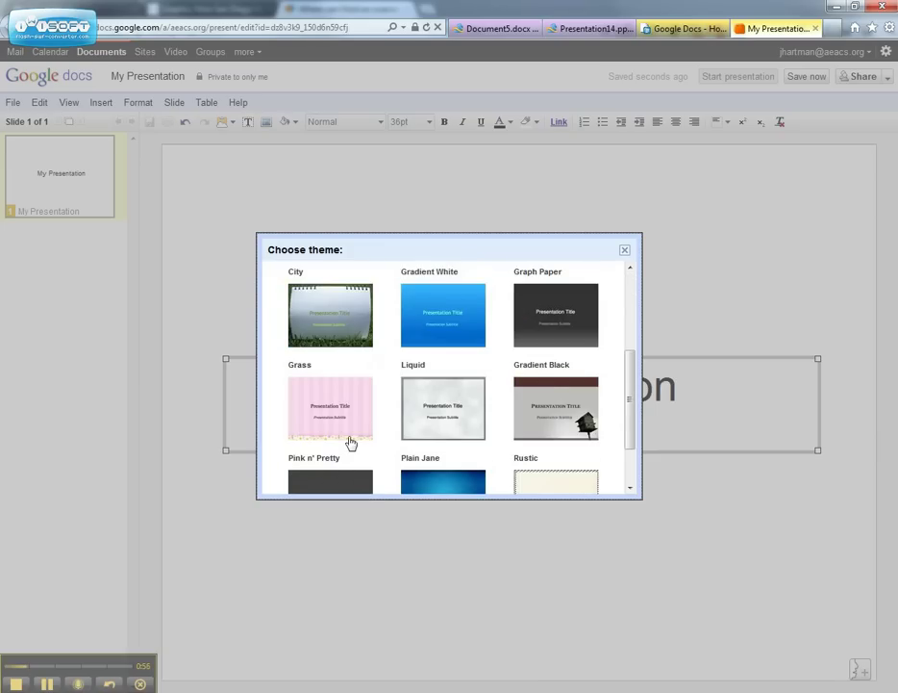
scroll(351, 442, "down", 1)
left_click(351, 385)
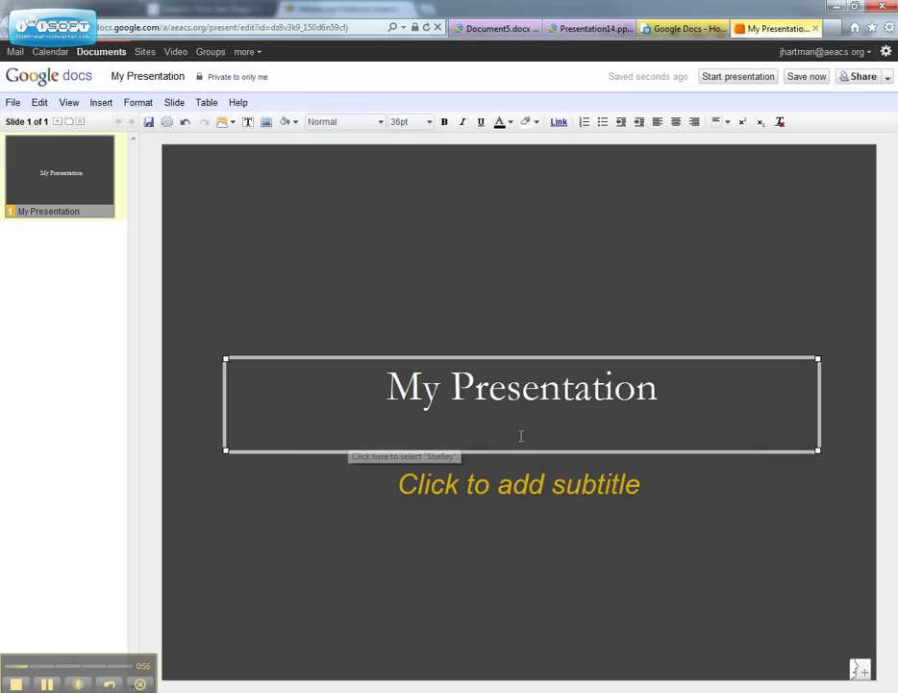
left_click(570, 288)
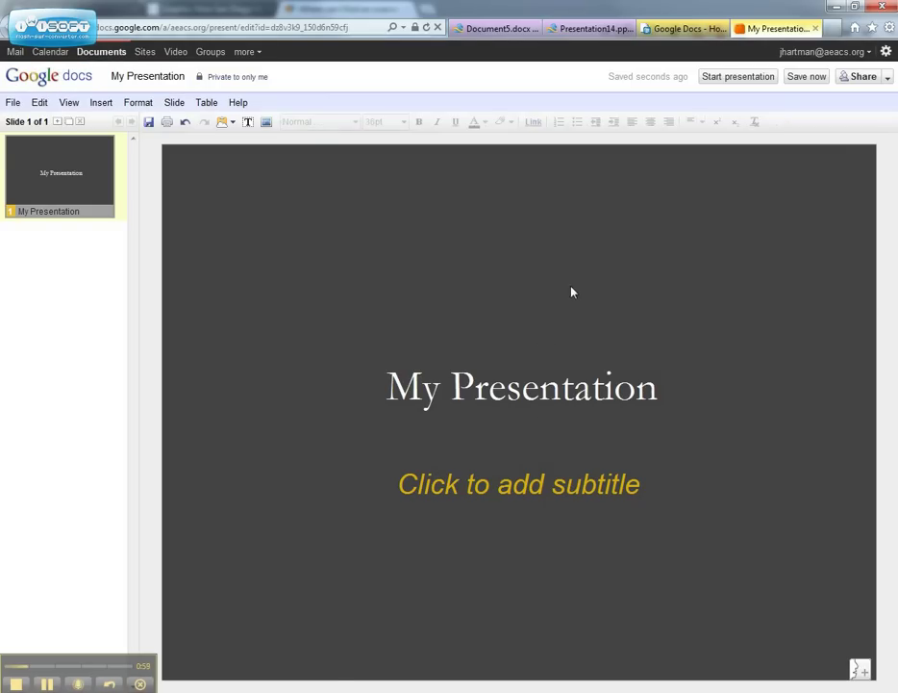
Step: Search Bing Images for 'picture of a kangaroo' and open the leaping-kangaroos photo full size
left_click(833, 31)
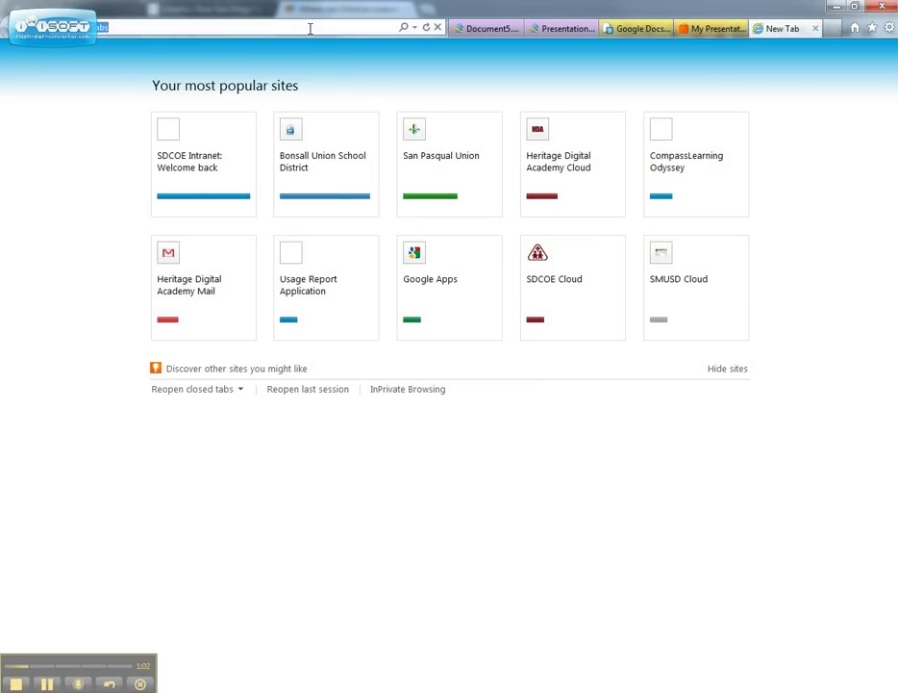
type("picture of a kangaroo")
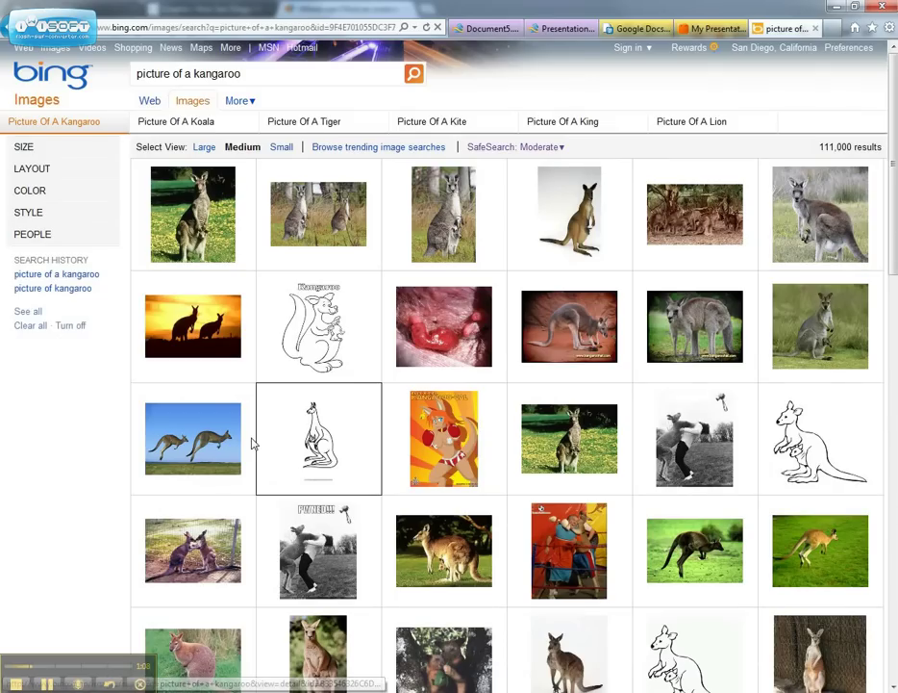
mouse_move(207, 443)
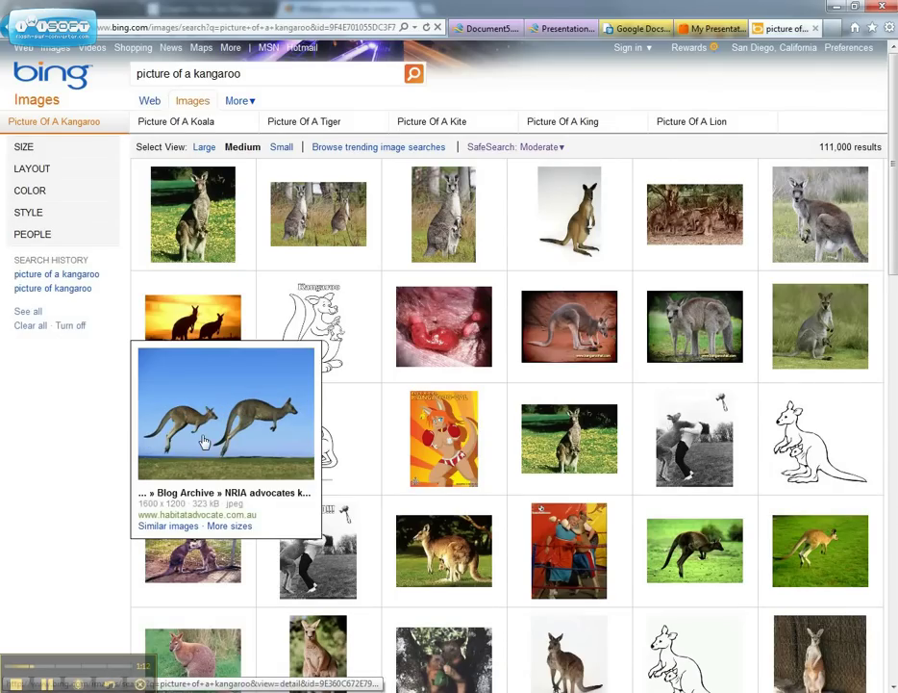
left_click(268, 450)
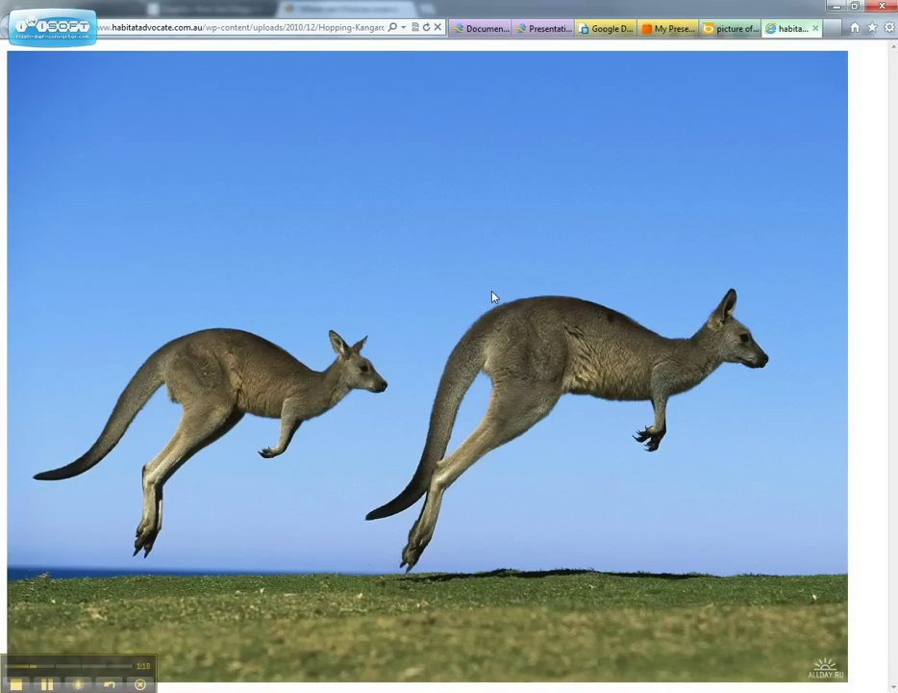
Step: Detach the kangaroo image page into its own window beside the Google Docs slide
left_click_drag(794, 28, 539, 281)
left_click_drag(715, 291, 897, 223)
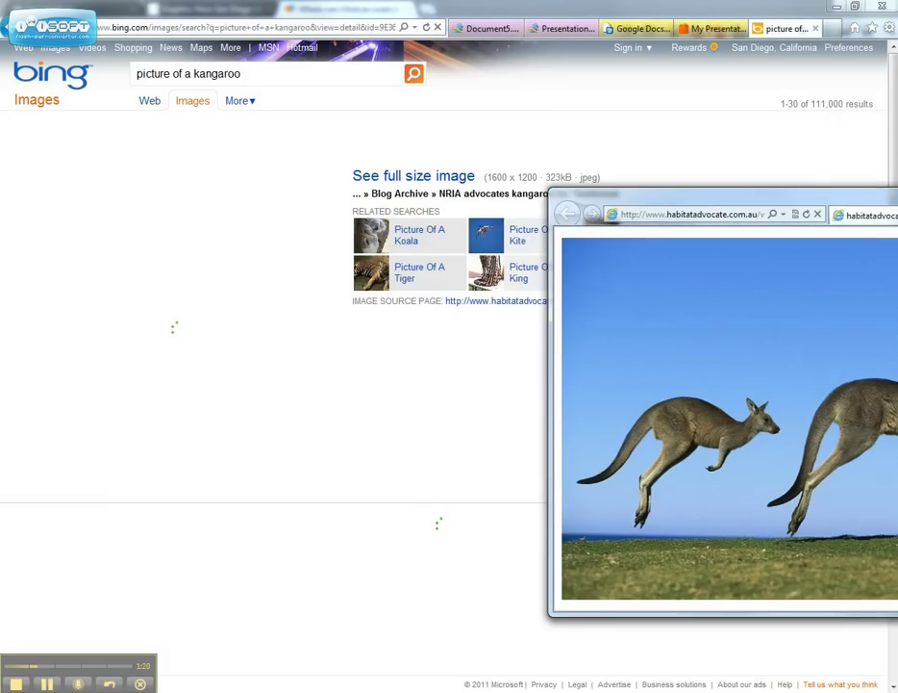
left_click(711, 29)
left_click(753, 420)
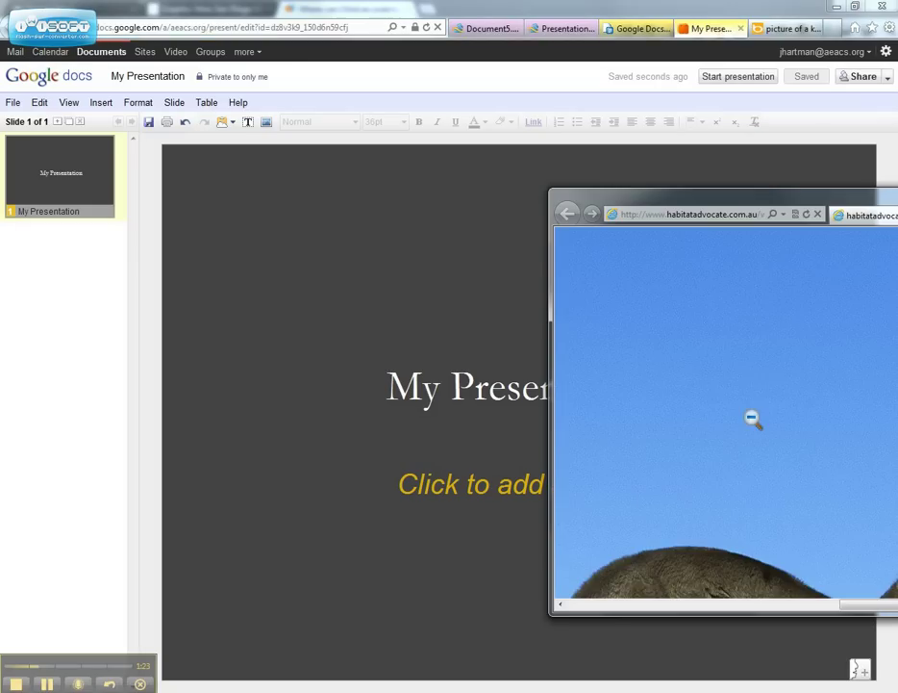
left_click(753, 420)
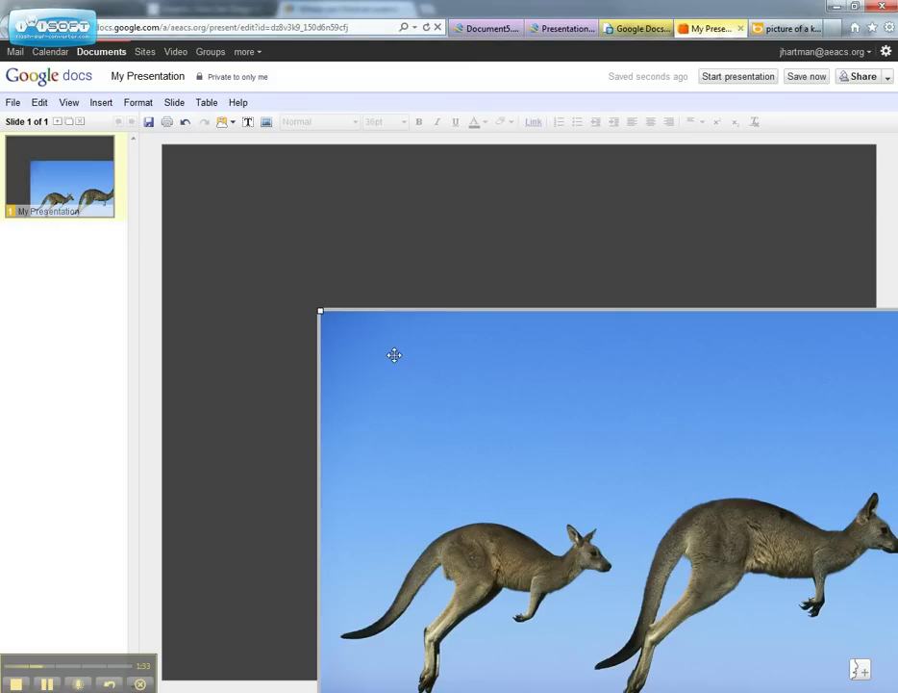
Step: Shrink the kangaroo photo and move it to the top-left corner, uncovering the title
left_click_drag(394, 355, 271, 223)
left_click_drag(211, 214, 542, 507)
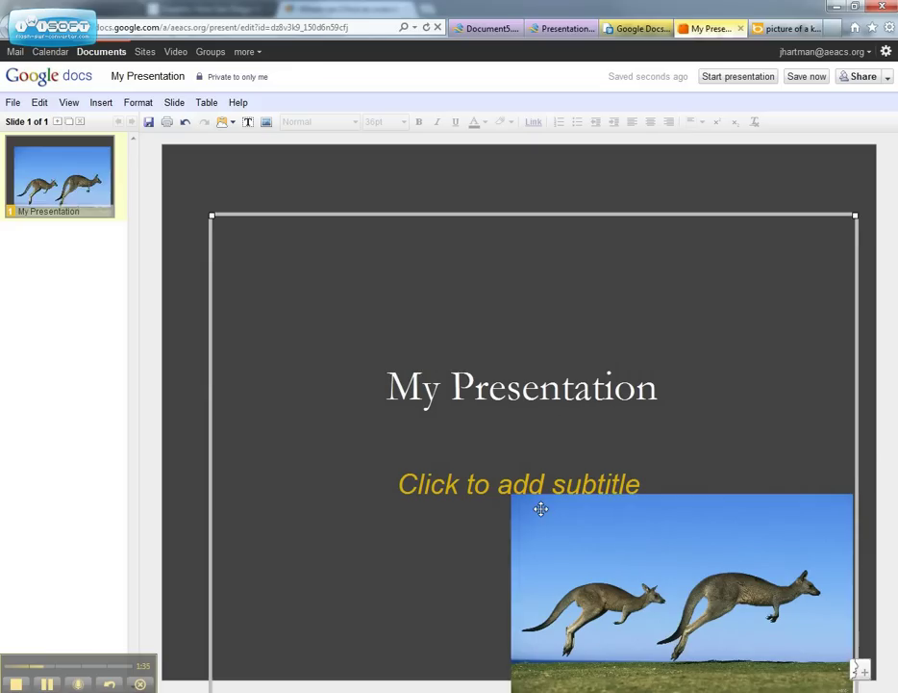
left_click_drag(345, 243, 339, 243)
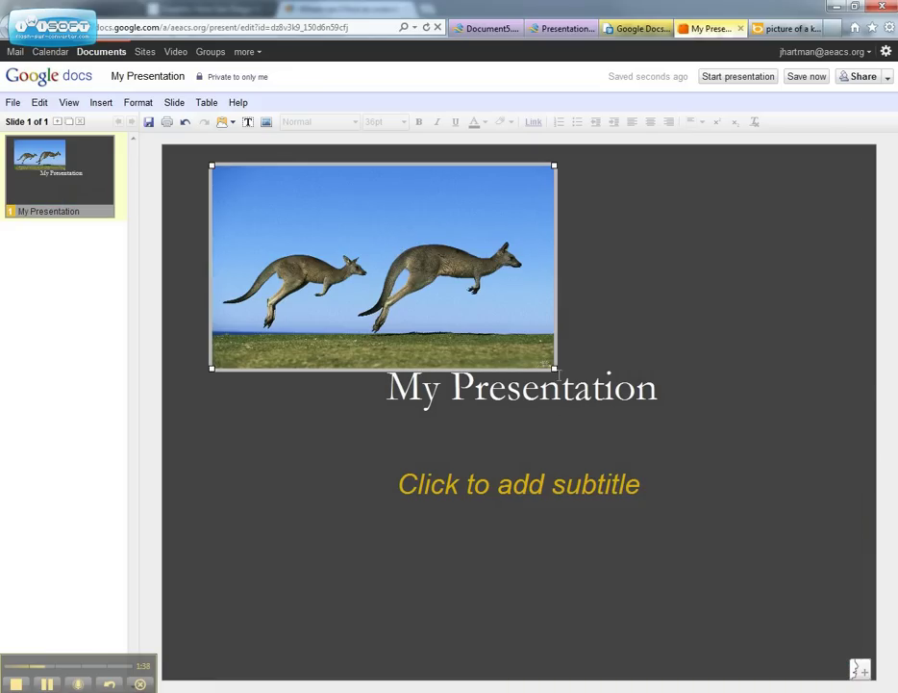
left_click_drag(514, 349, 364, 305)
Step: Bring up the PowerPoint Web App deck and move the small kangaroo window out of view
left_click(554, 29)
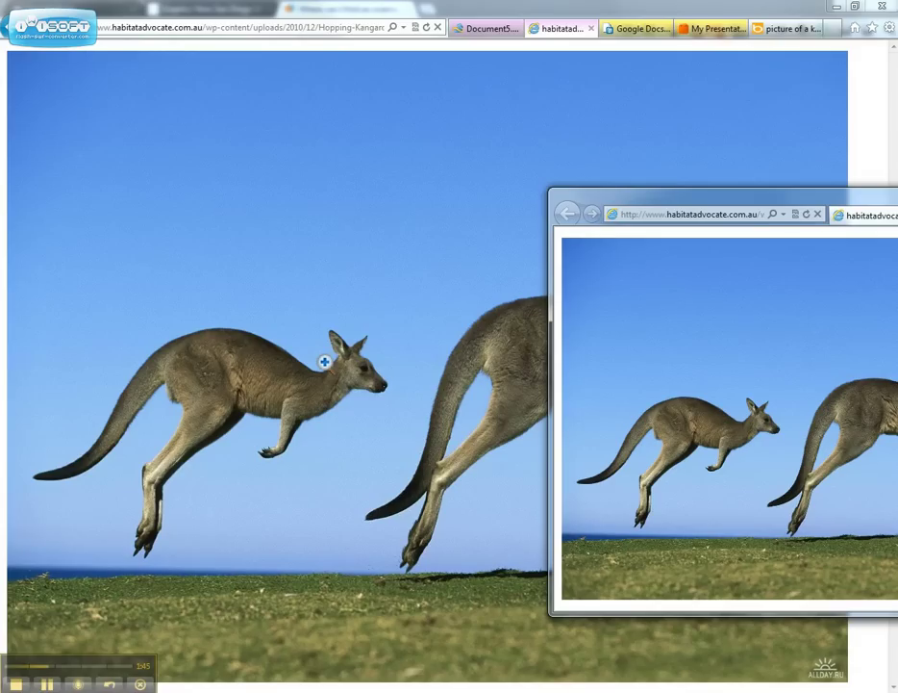
left_click_drag(671, 202, 897, 203)
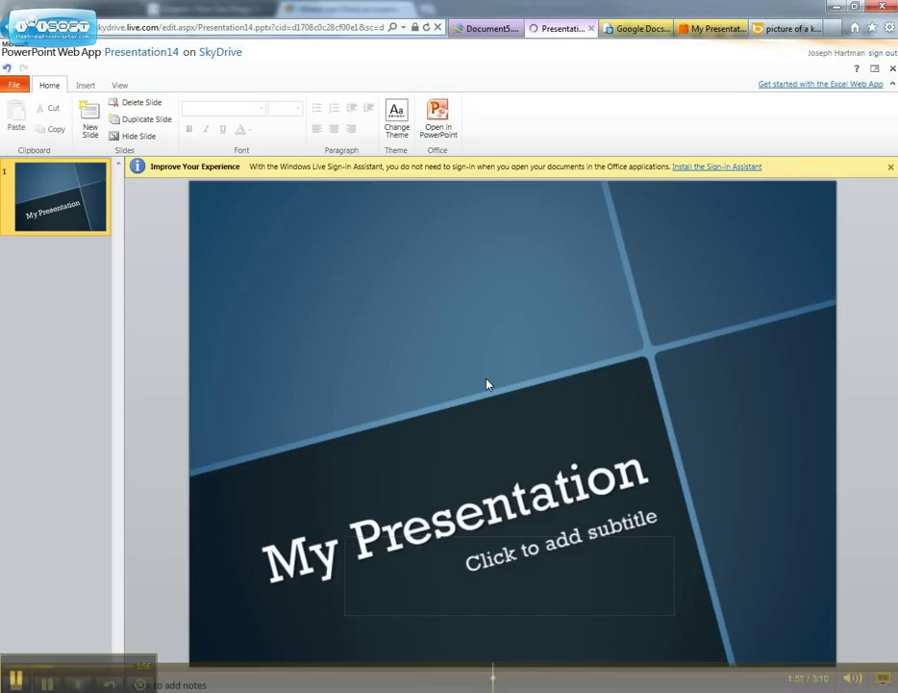
Step: Start an image insert in Google Docs and copy the kangaroo photo's web address
left_click(711, 28)
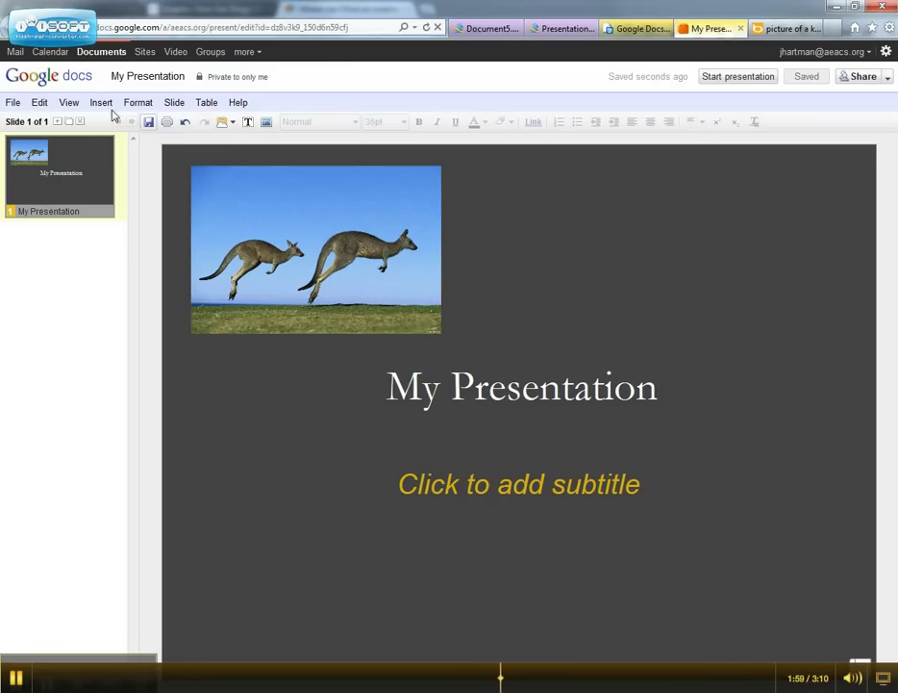
left_click(101, 101)
left_click(111, 141)
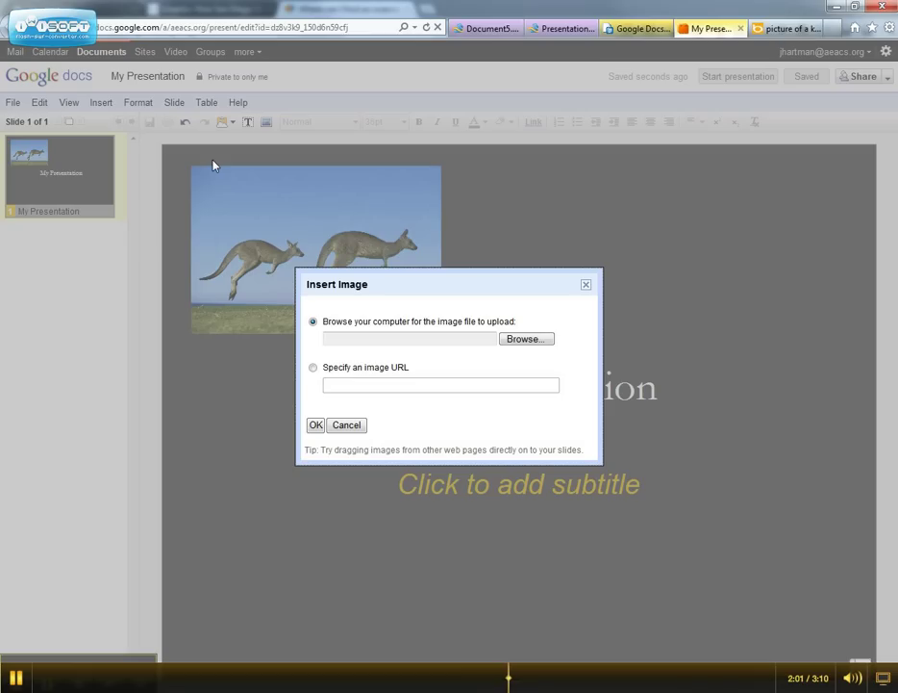
key("alt+Tab")
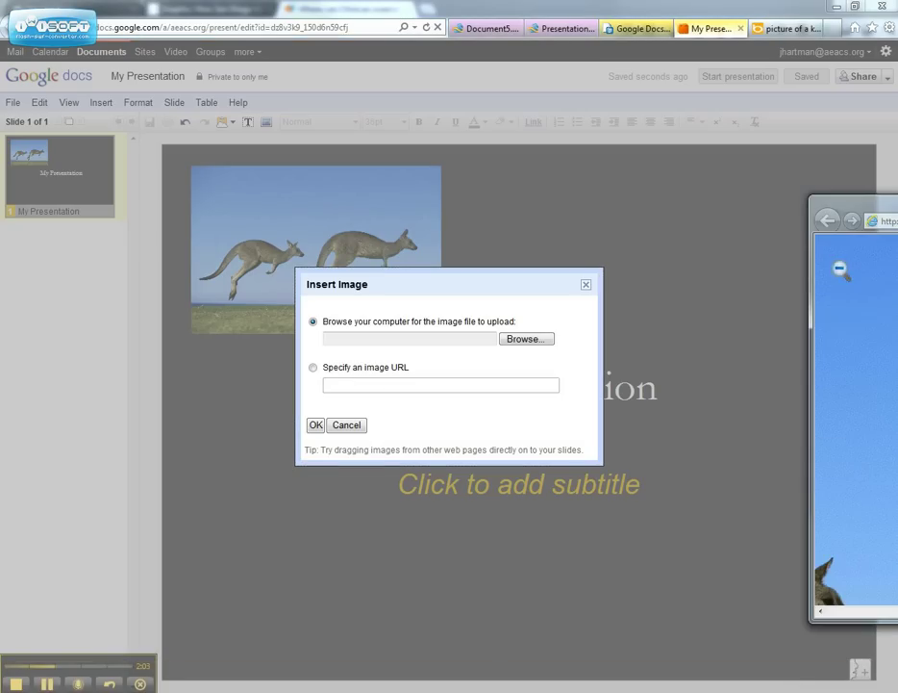
left_click_drag(861, 207, 435, 185)
left_click(508, 198)
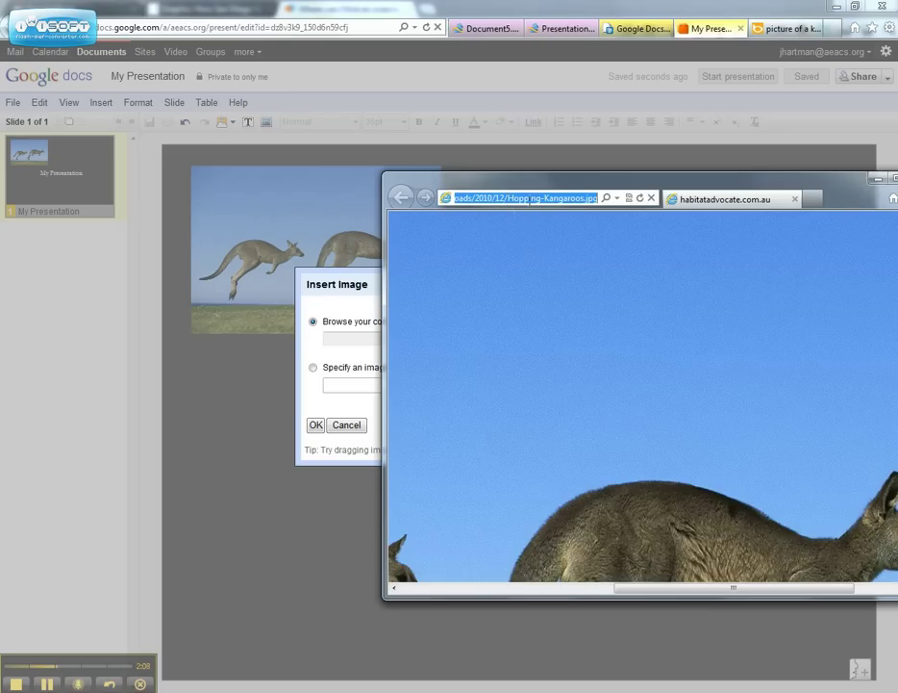
left_click(342, 328)
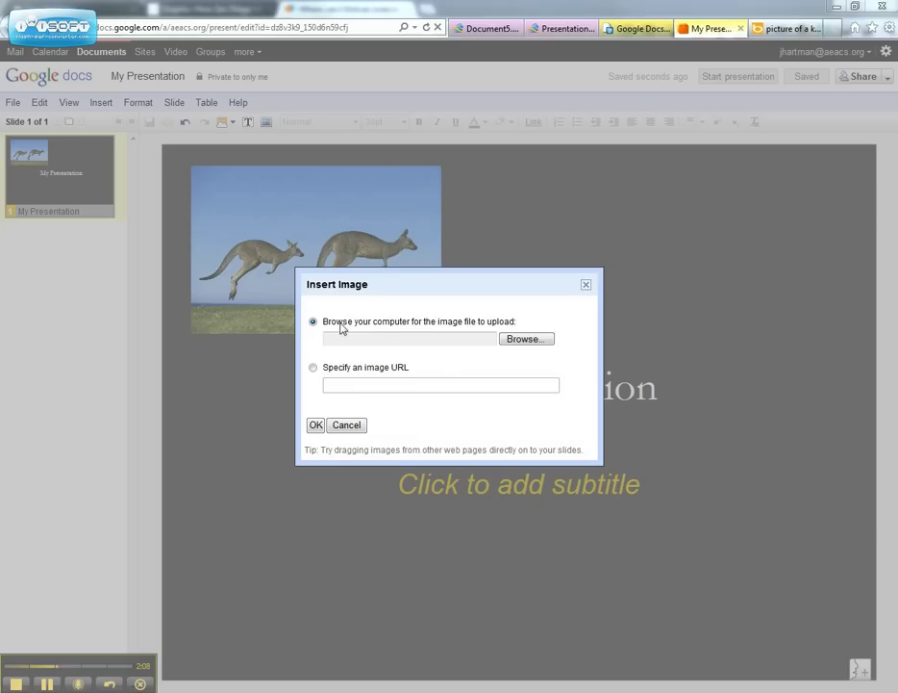
Step: Insert the kangaroo photo from its pasted URL into the slide's bottom-right corner
left_click(319, 371)
key("ctrl+v")
left_click(317, 425)
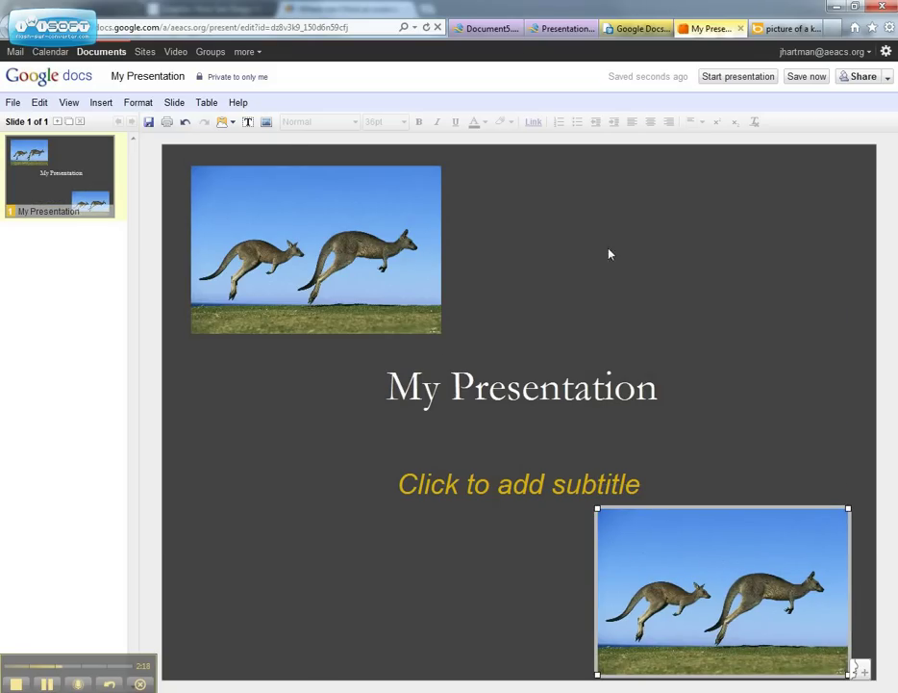
left_click(565, 27)
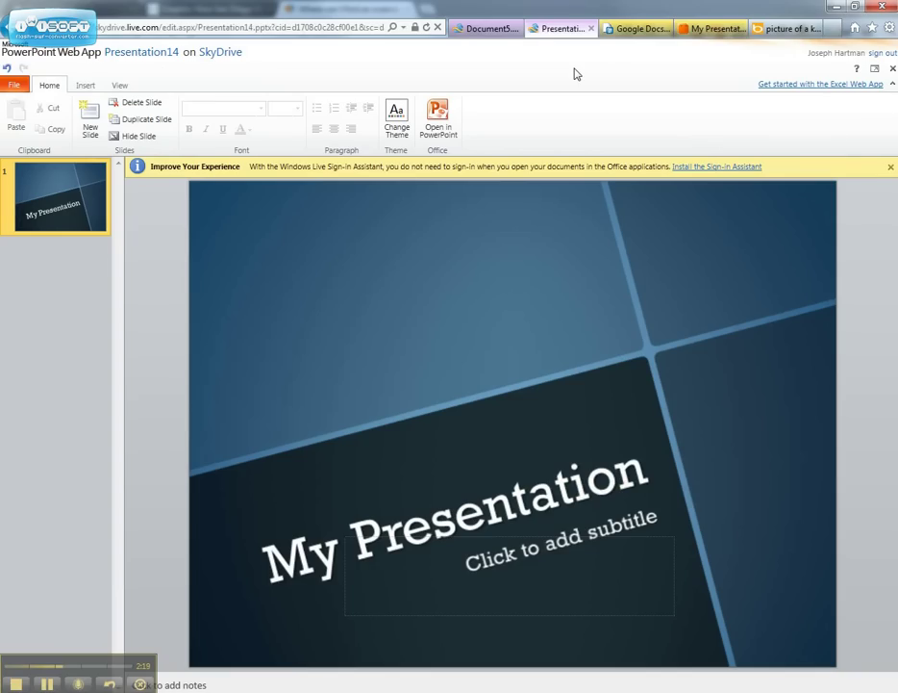
Step: From the Home tab's New Slide command, choose the Title and Content layout
left_click(85, 85)
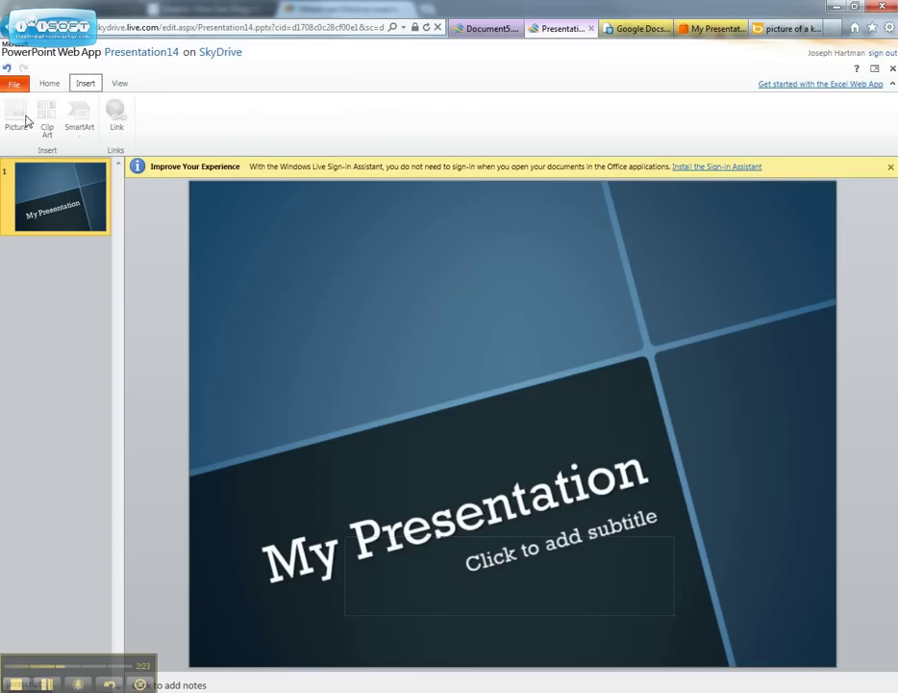
left_click(49, 84)
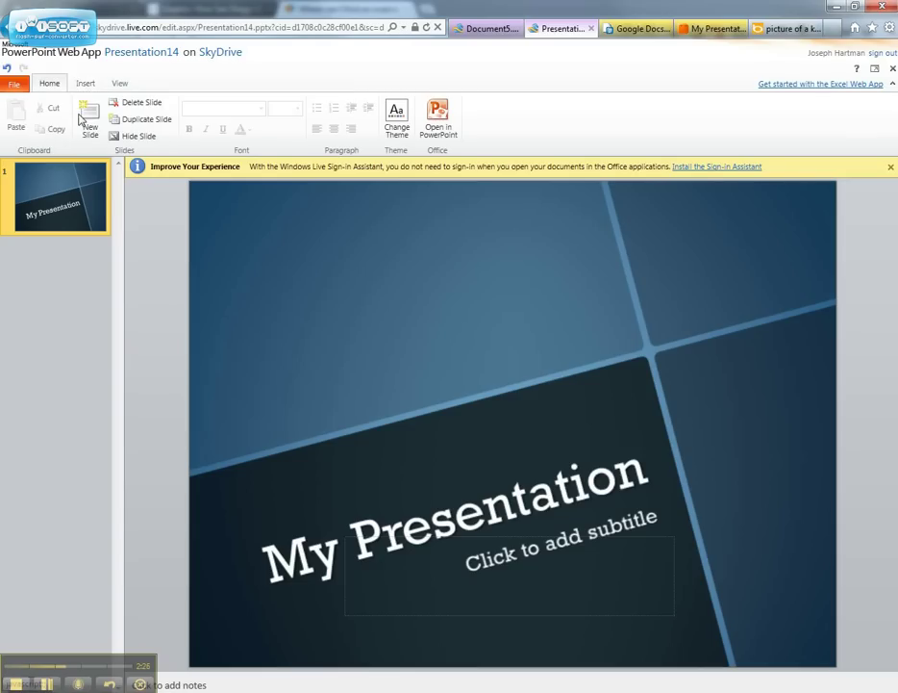
left_click(87, 120)
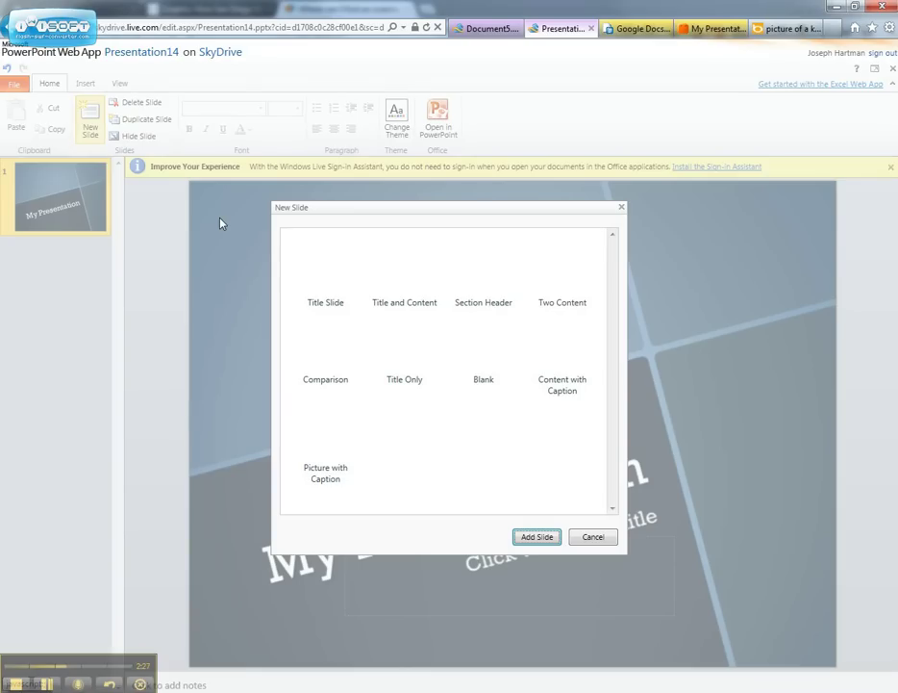
left_click(405, 274)
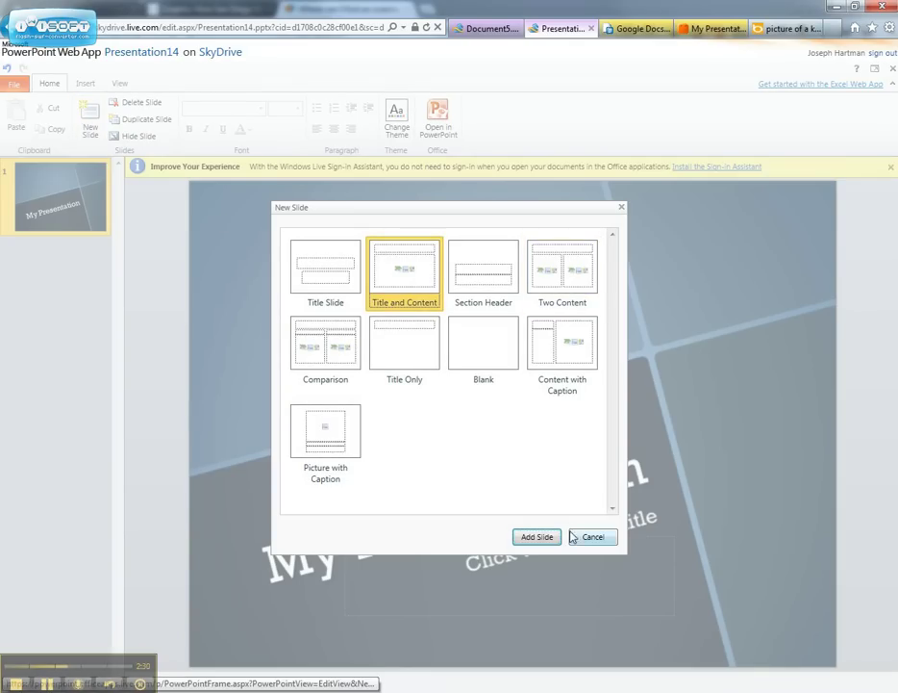
Step: Add the Title and Content slide and save the kangaroo photo to the Desktop as Hopping-Kangaroos
left_click(547, 539)
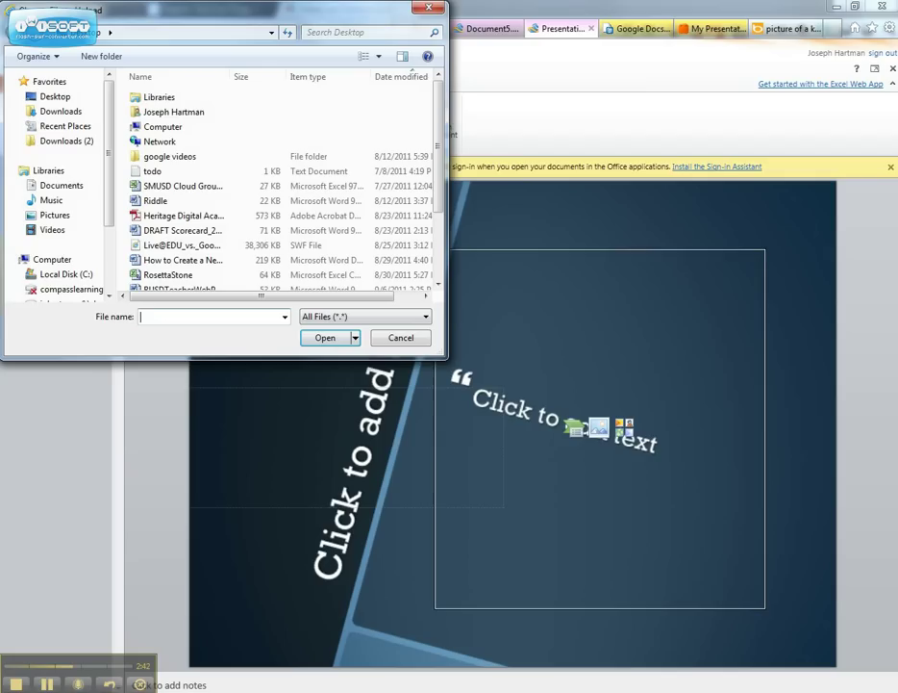
key("alt+Tab")
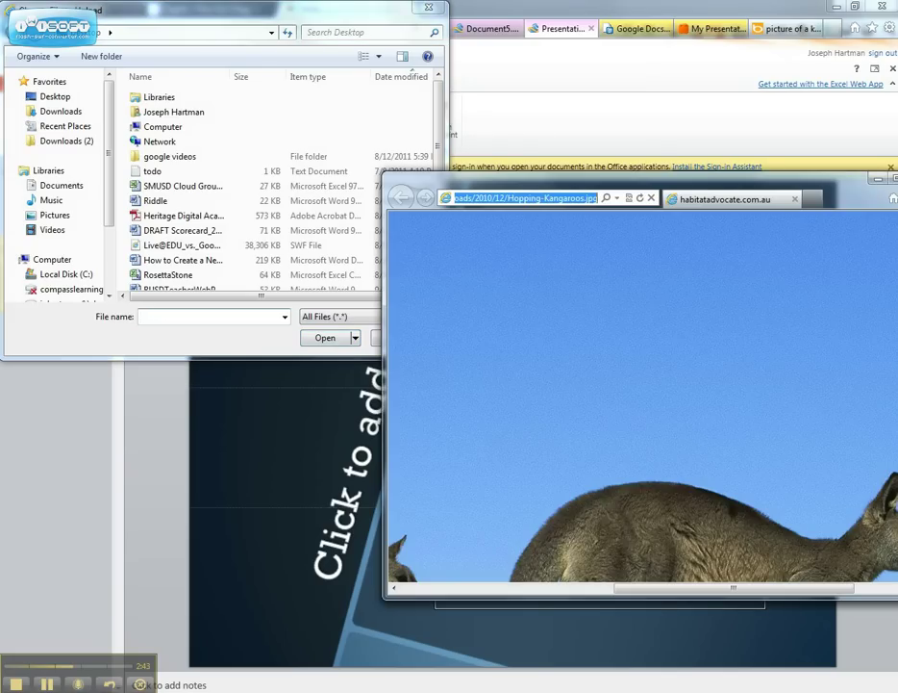
left_click(558, 286)
right_click(559, 286)
left_click(604, 389)
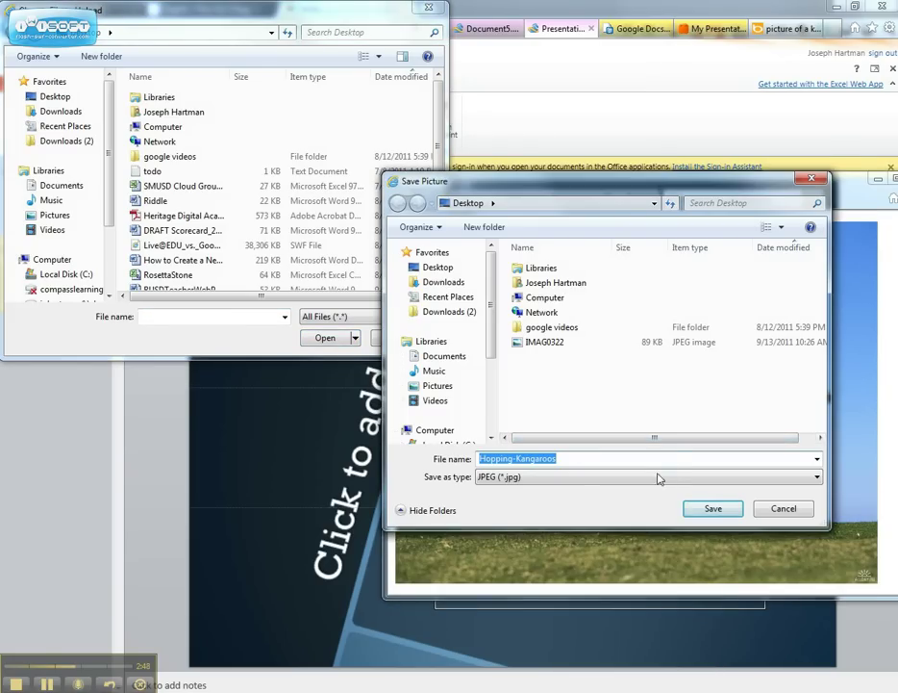
left_click(710, 509)
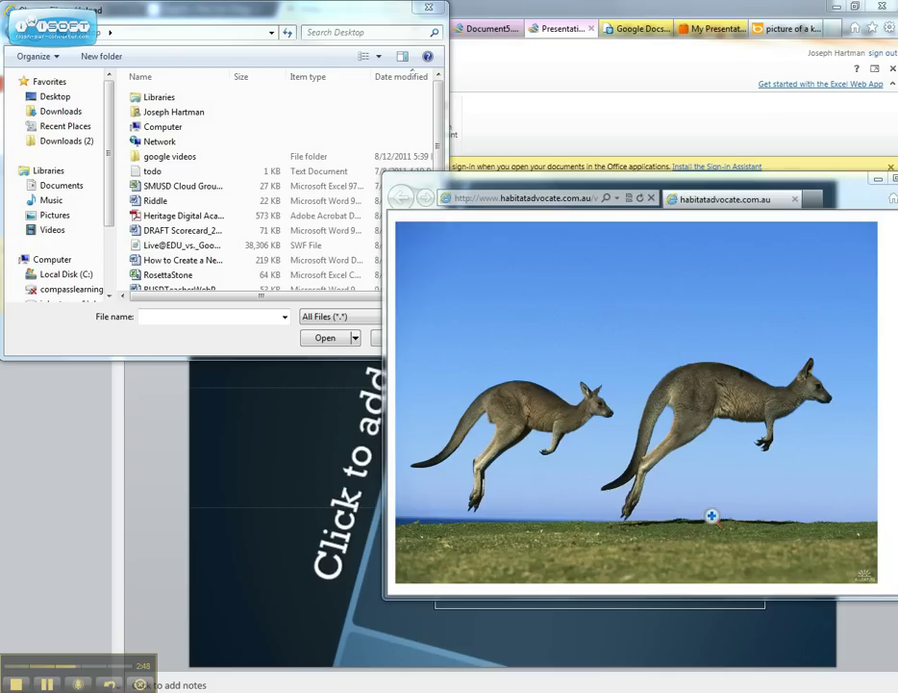
Step: Upload Hopping-Kangaroos.jpg into slide 2's content placeholder
left_click(229, 187)
scroll(231, 193, "down", 3)
double_click(182, 282)
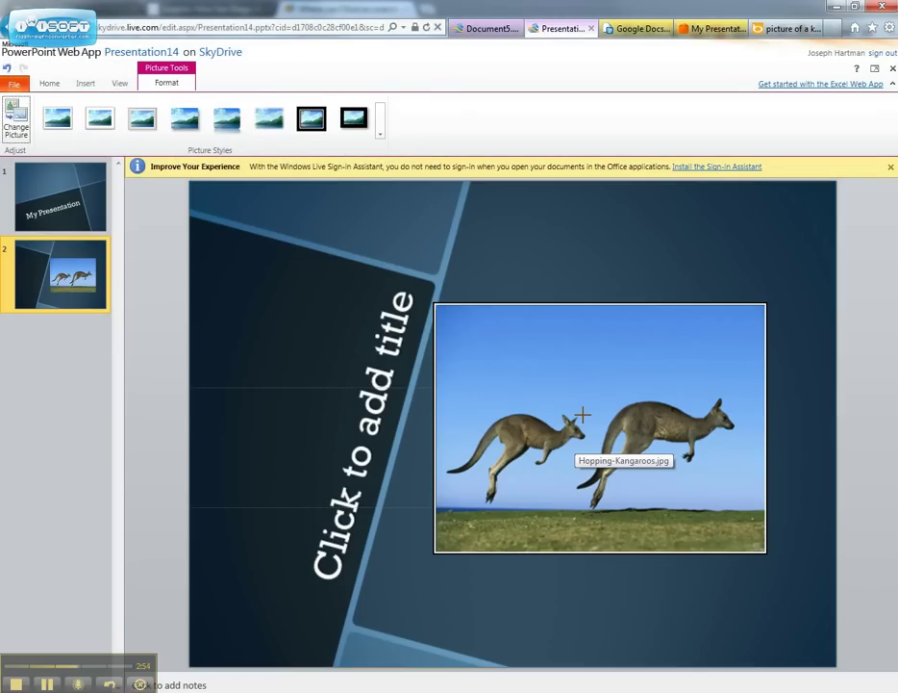
Step: Apply the last Picture Styles thumbnail, a thick black frame, to the slide 2 kangaroo picture
left_click(759, 313)
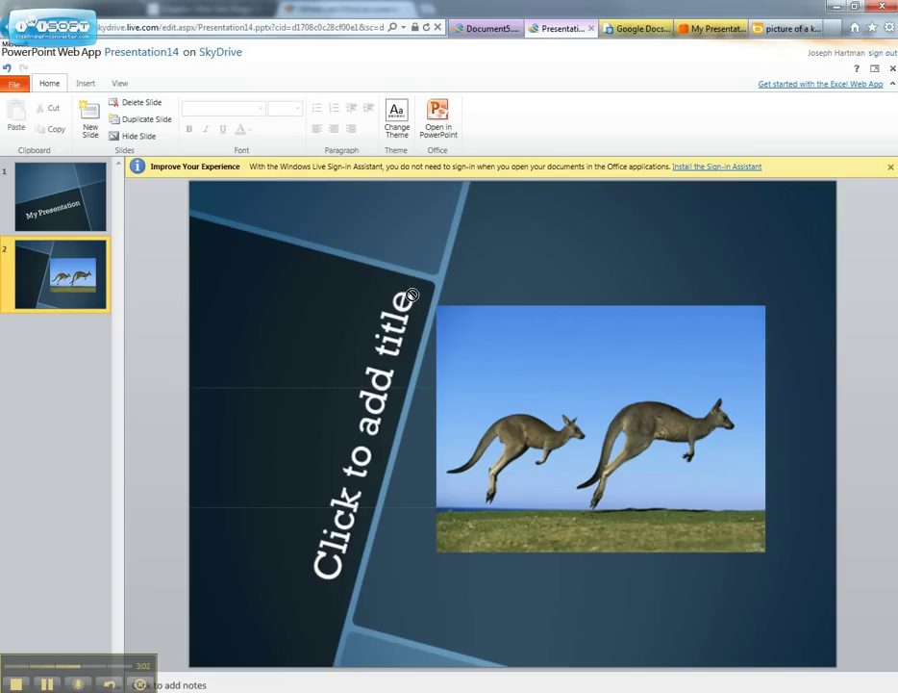
left_click(529, 399)
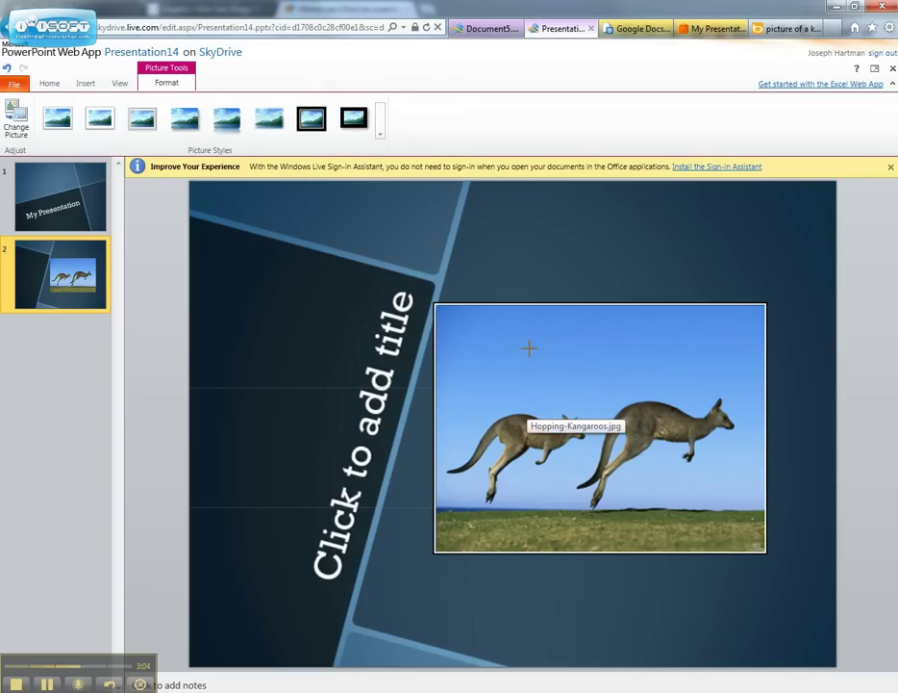
left_click(354, 117)
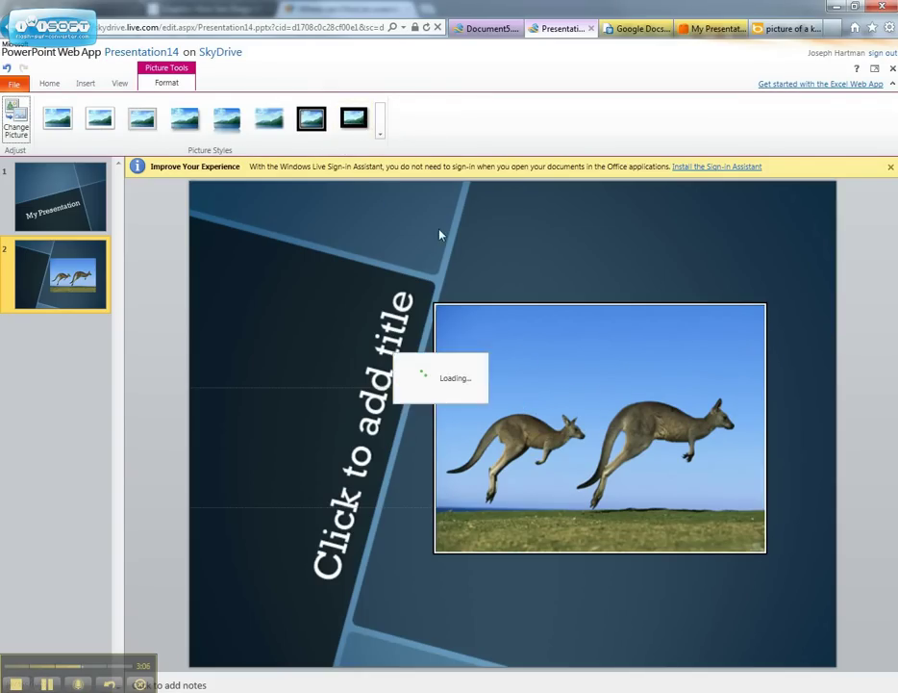